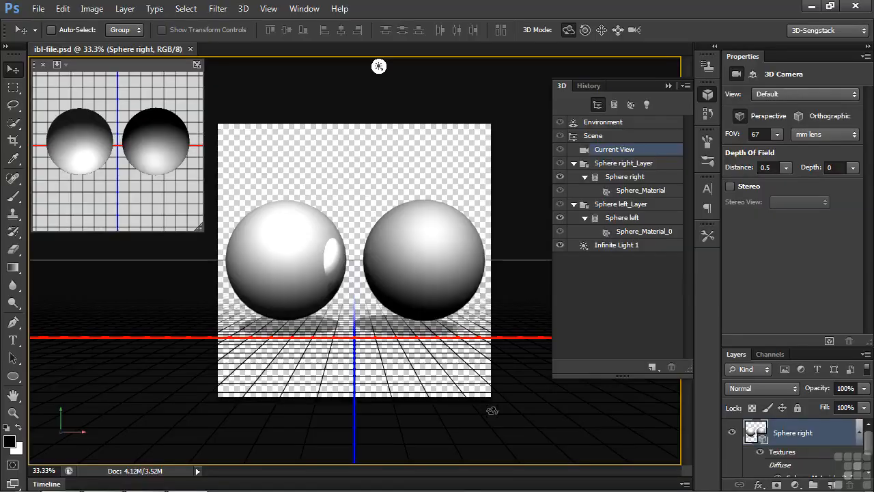
Inspect the material settings of the left and right spheres, particularly their reflection values
{"action": "left_click", "coordinate": [295, 261]}
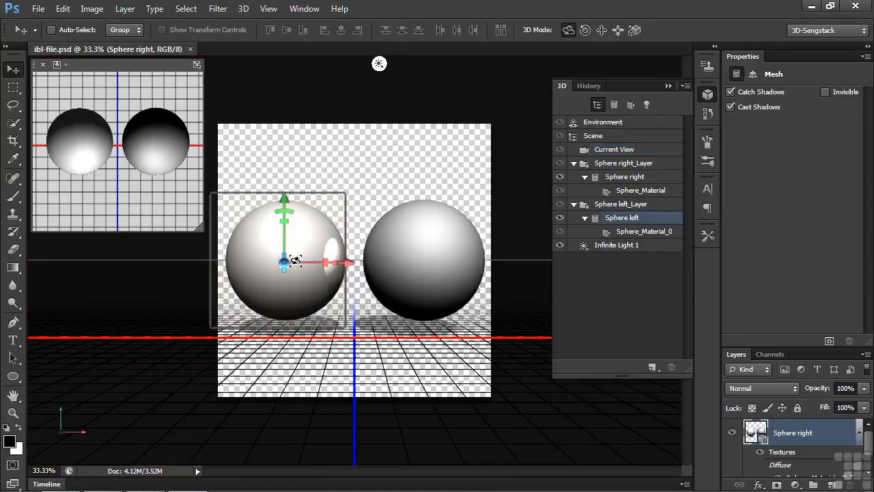
{"action": "left_click", "coordinate": [403, 251]}
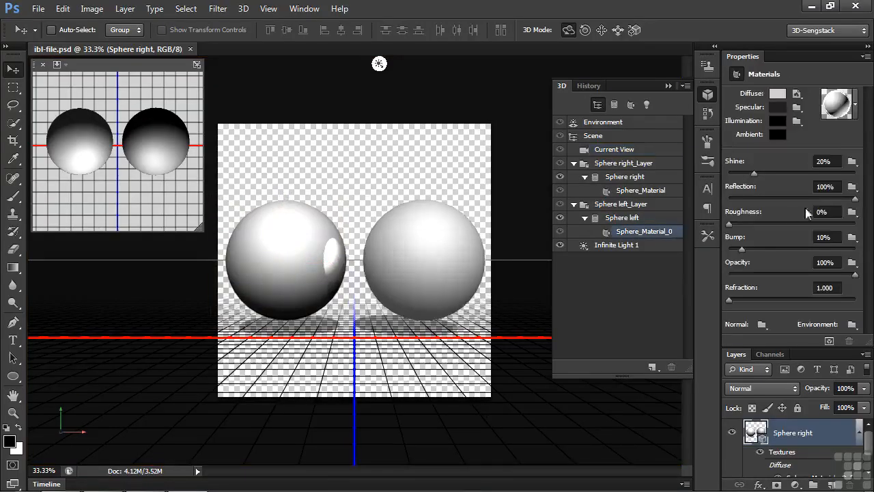
{"action": "left_click", "coordinate": [442, 262]}
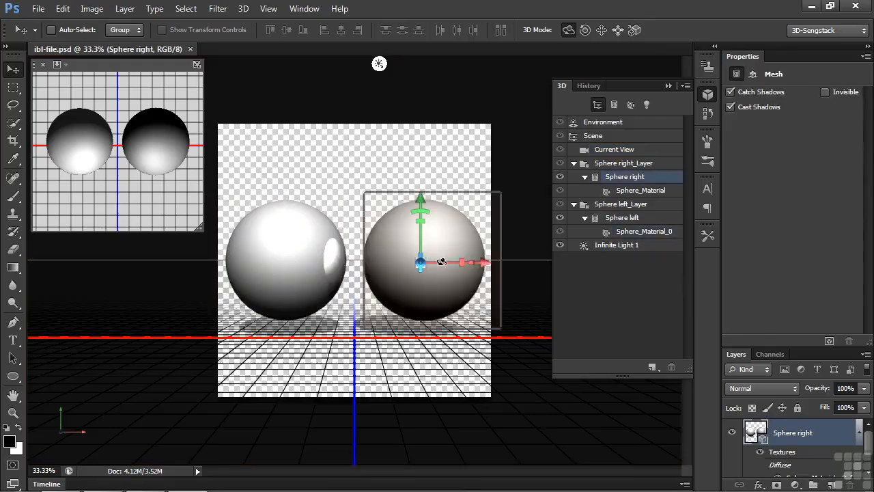
{"action": "left_click", "coordinate": [441, 262]}
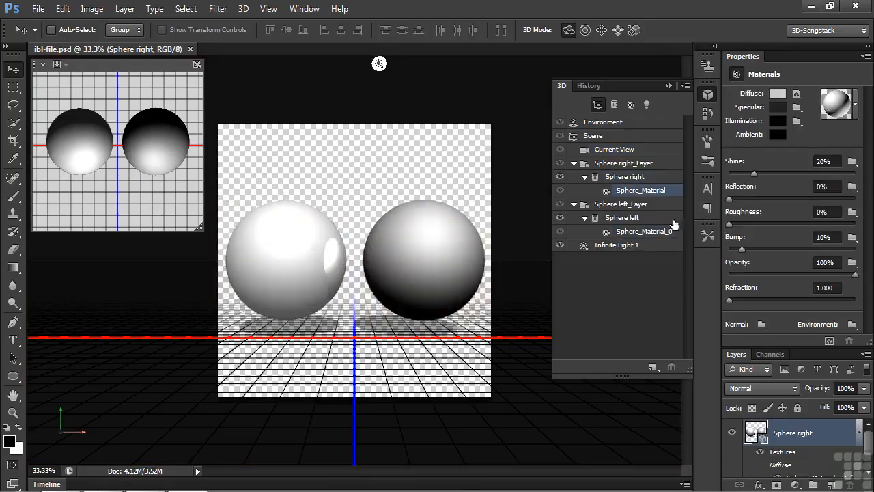
{"action": "left_click", "coordinate": [347, 368]}
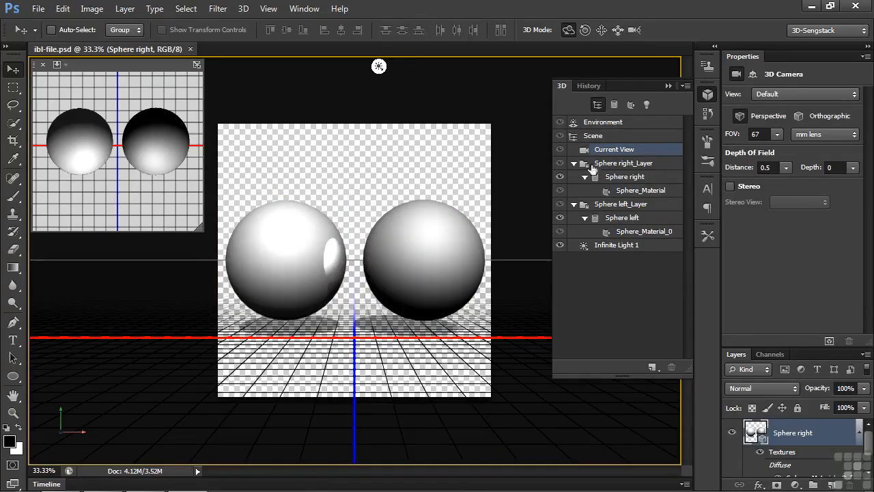
Create a new 1200 x 1200 pixel transparent texture at 300 pixels/inch for the environment's image-based light
{"action": "left_click", "coordinate": [610, 125]}
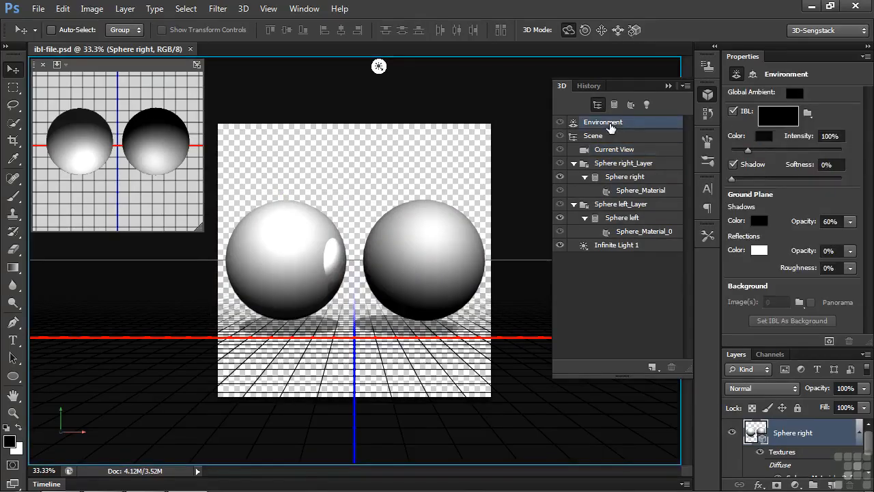
{"action": "left_click", "coordinate": [772, 121]}
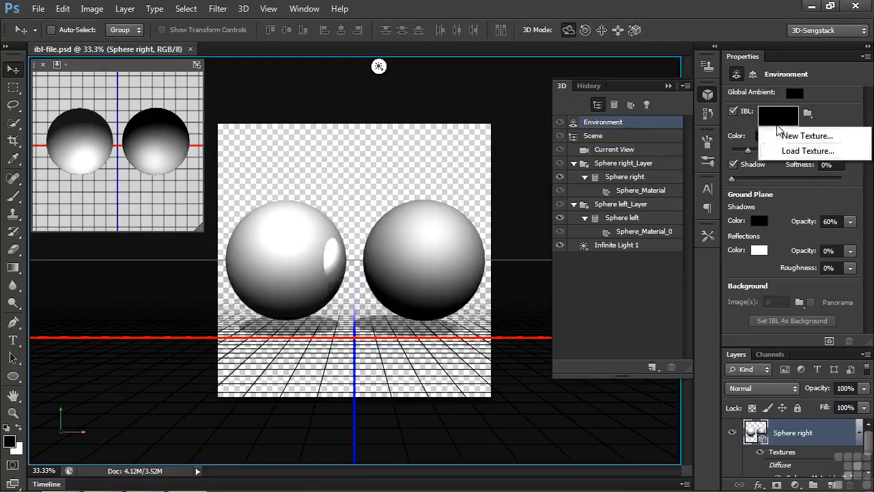
{"action": "left_click", "coordinate": [810, 113]}
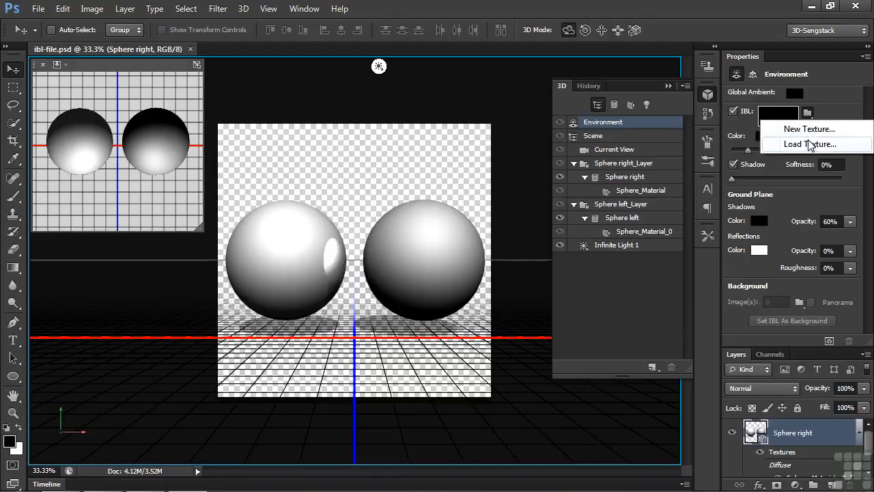
{"action": "left_click", "coordinate": [809, 129]}
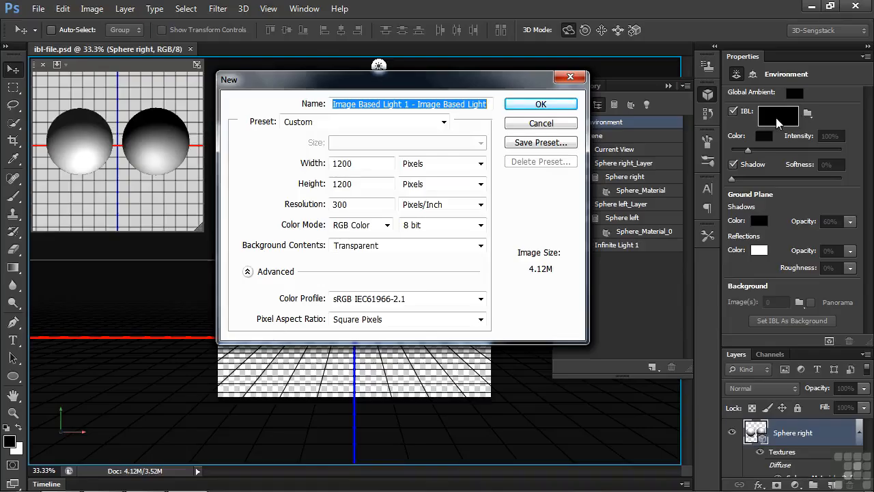
{"action": "left_click", "coordinate": [520, 104]}
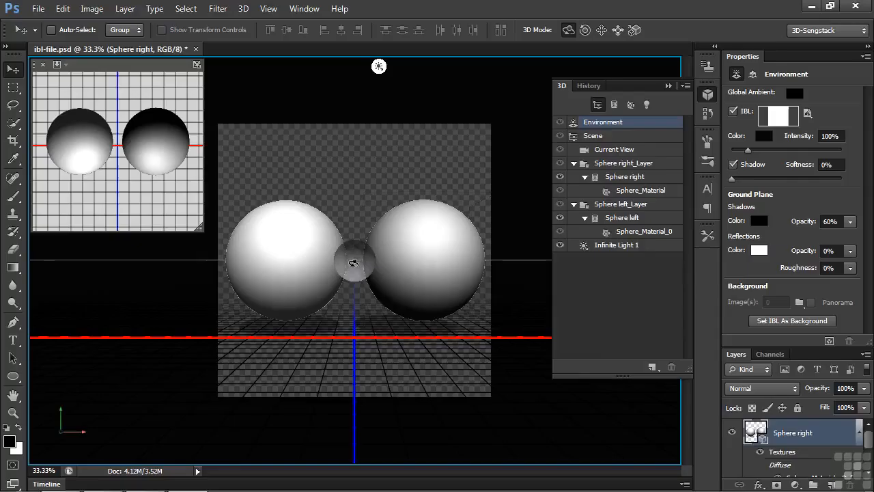
Open the image-based light texture for editing and arrange it beside the sphere scene in a 2-up vertical layout
{"action": "left_click", "coordinate": [808, 113]}
{"action": "left_click", "coordinate": [807, 129]}
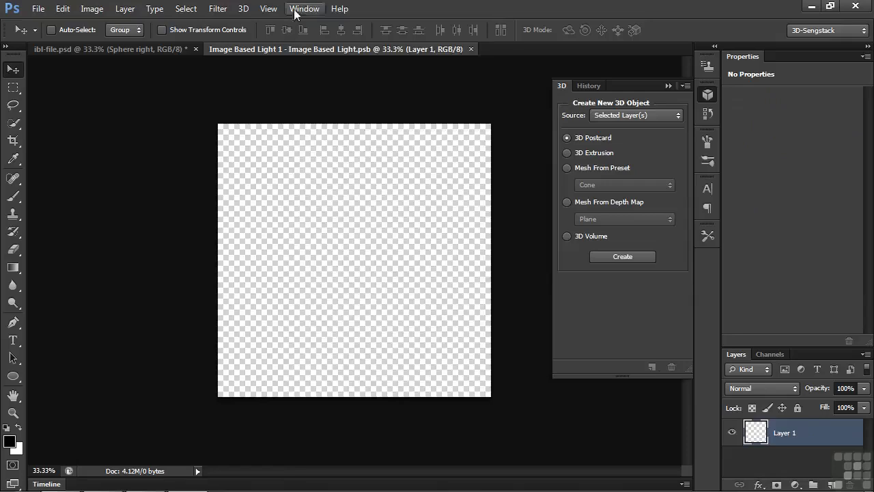
{"action": "left_click", "coordinate": [295, 9]}
{"action": "mouse_move", "coordinate": [311, 24]}
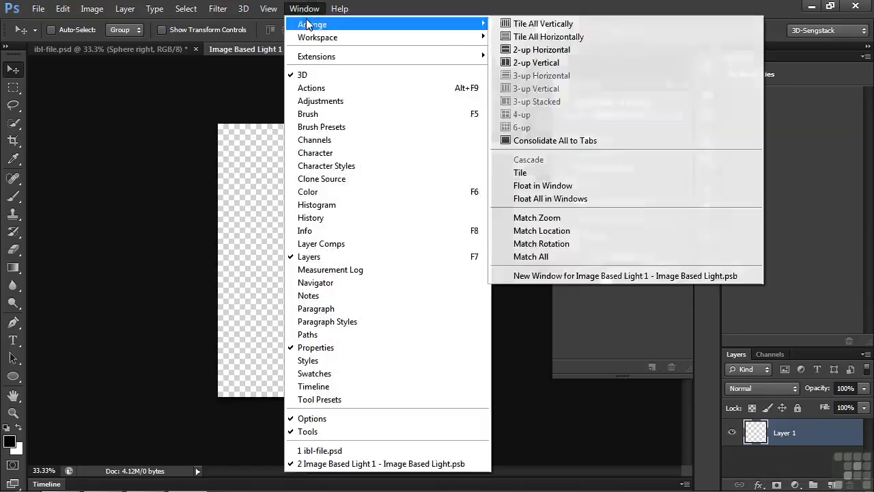
{"action": "left_click", "coordinate": [571, 64]}
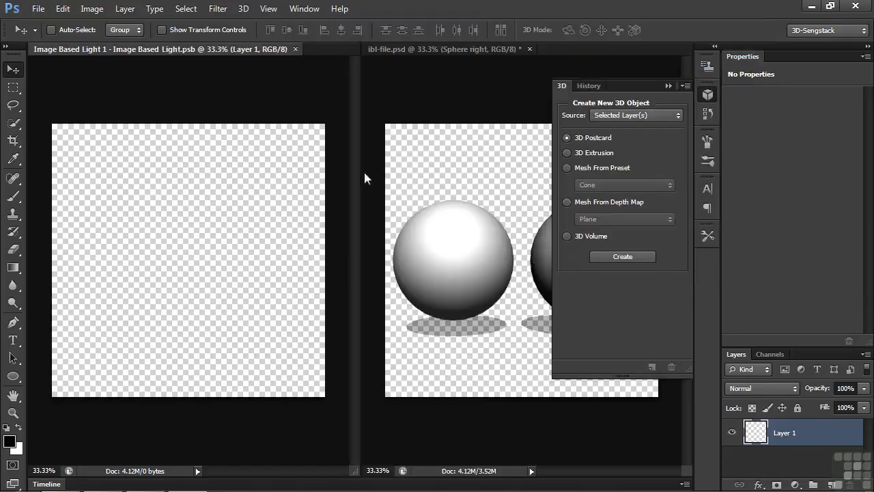
Fill the light texture with a vertical linear spectrum gradient across its full height and update the sphere scene with it
{"action": "left_click", "coordinate": [12, 267]}
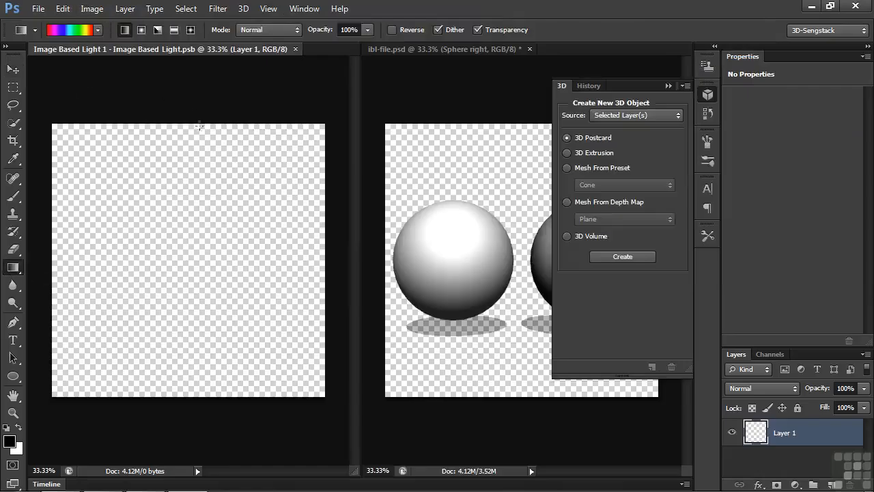
{"action": "left_click_drag", "start_coordinate": [191, 157], "coordinate": [183, 397]}
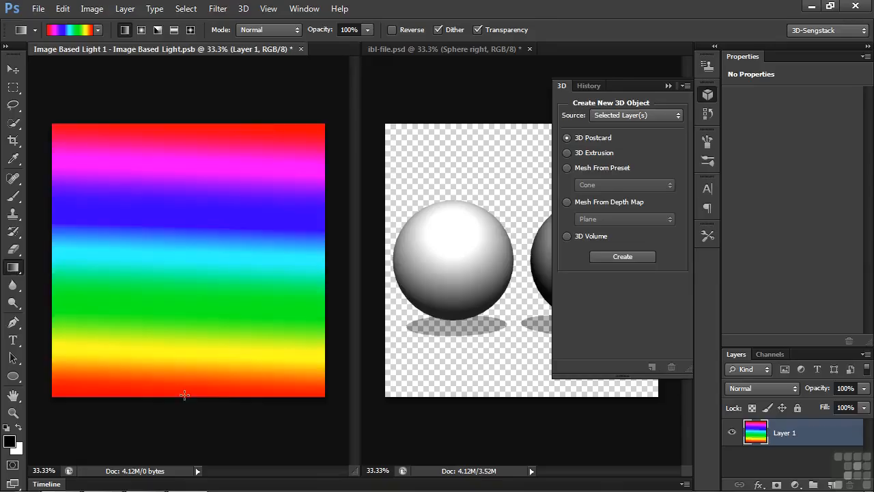
{"action": "left_click", "coordinate": [668, 86]}
{"action": "left_click", "coordinate": [536, 170]}
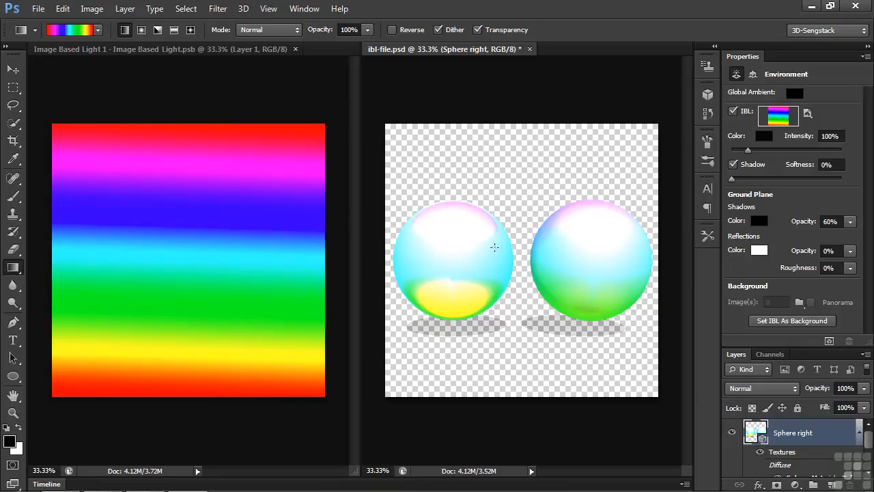
Activate the Move tool in the sphere scene and consolidate both documents into tabs
{"action": "left_click", "coordinate": [708, 94]}
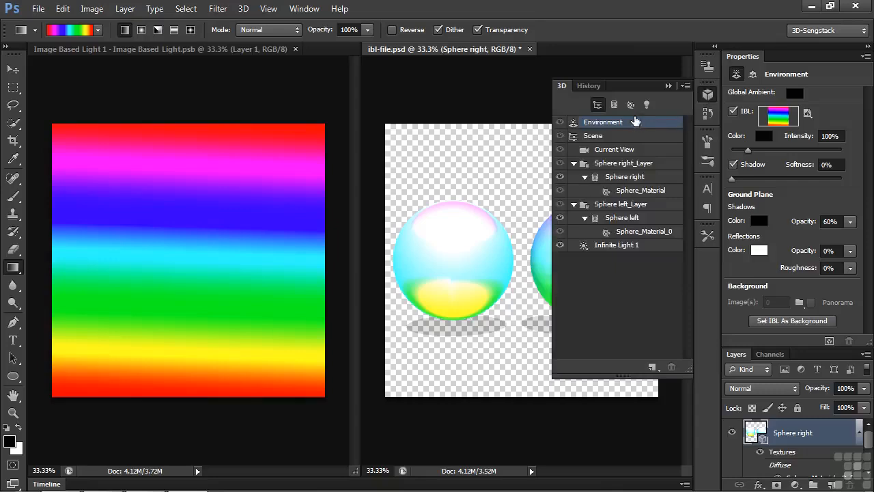
{"action": "left_click", "coordinate": [13, 69]}
{"action": "left_click", "coordinate": [667, 86]}
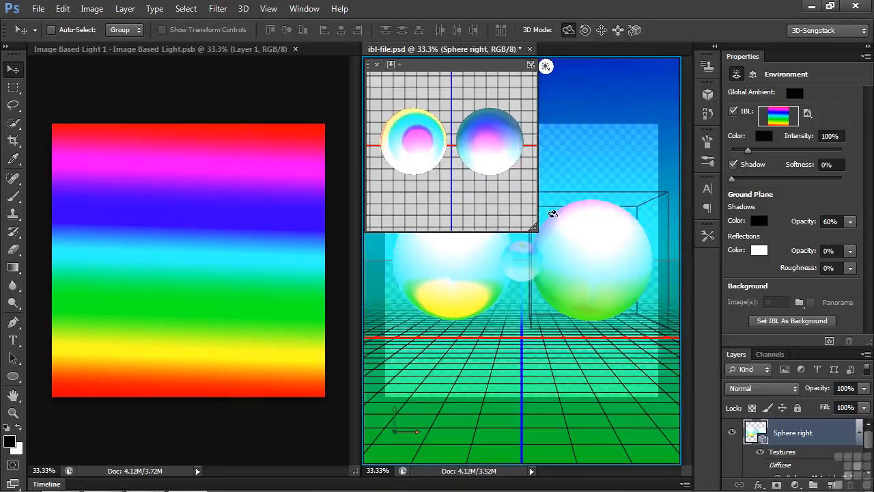
{"action": "left_click", "coordinate": [304, 8]}
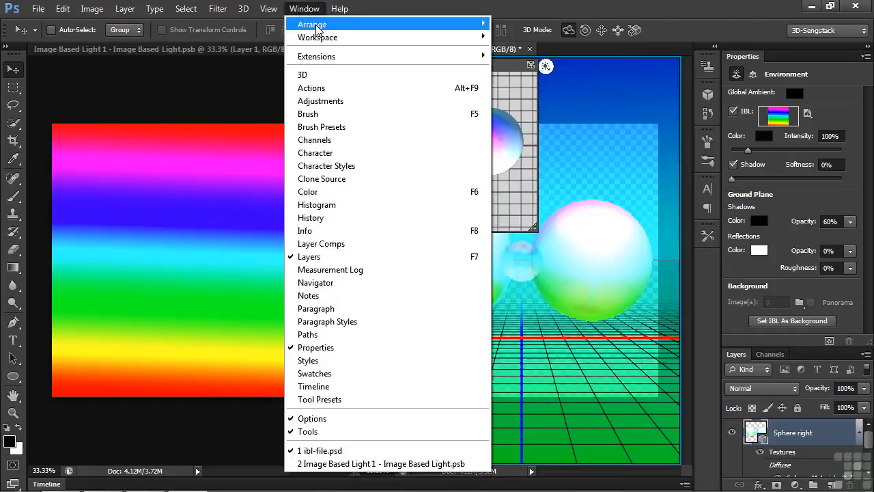
{"action": "mouse_move", "coordinate": [316, 26]}
{"action": "left_click", "coordinate": [534, 140]}
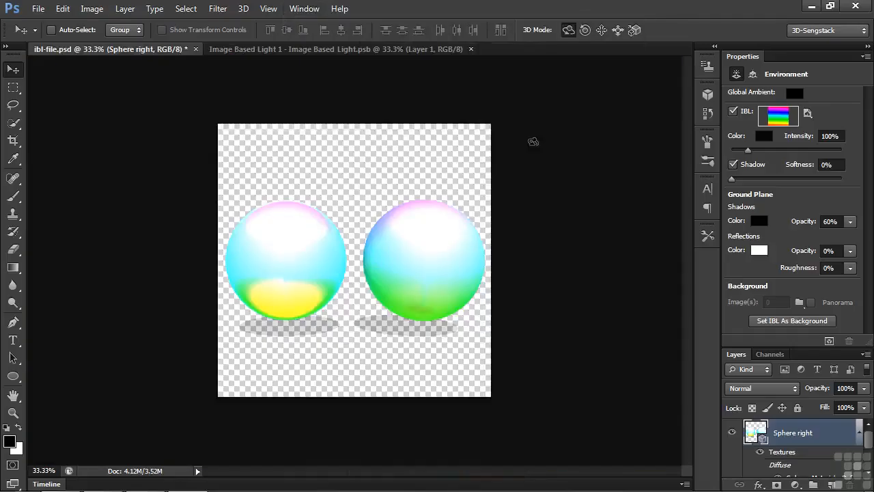
Rotate the environment's image-based light slightly and set its intensity to 0%
{"action": "left_click", "coordinate": [708, 95]}
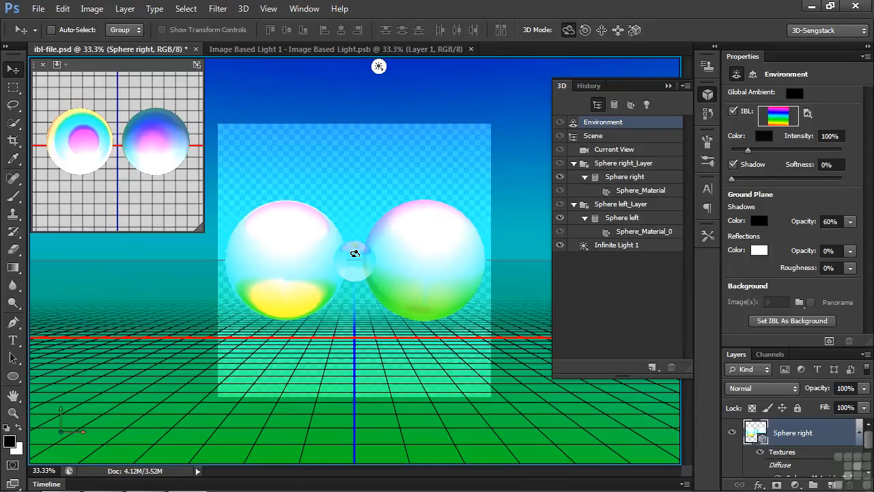
{"action": "mouse_move", "coordinate": [355, 253]}
{"action": "left_mouse_down"}
{"action": "mouse_move", "coordinate": [354, 285]}
{"action": "mouse_move", "coordinate": [357, 178]}
{"action": "mouse_move", "coordinate": [353, 289]}
{"action": "mouse_move", "coordinate": [371, 100]}
{"action": "mouse_move", "coordinate": [348, 385]}
{"action": "mouse_move", "coordinate": [353, 256]}
{"action": "mouse_move", "coordinate": [237, 248]}
{"action": "mouse_move", "coordinate": [146, 259]}
{"action": "mouse_move", "coordinate": [354, 275]}
{"action": "mouse_move", "coordinate": [370, 190]}
{"action": "mouse_move", "coordinate": [359, 256]}
{"action": "left_mouse_up"}
{"action": "left_click_drag", "start_coordinate": [748, 151], "coordinate": [731, 151]}
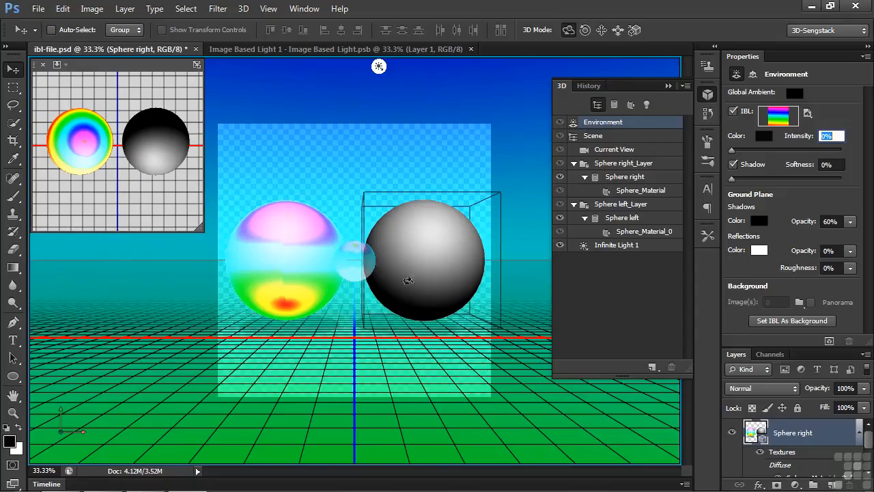
Set the reflection of the right sphere's material to 20%
{"action": "left_click", "coordinate": [431, 267]}
{"action": "left_click", "coordinate": [432, 267]}
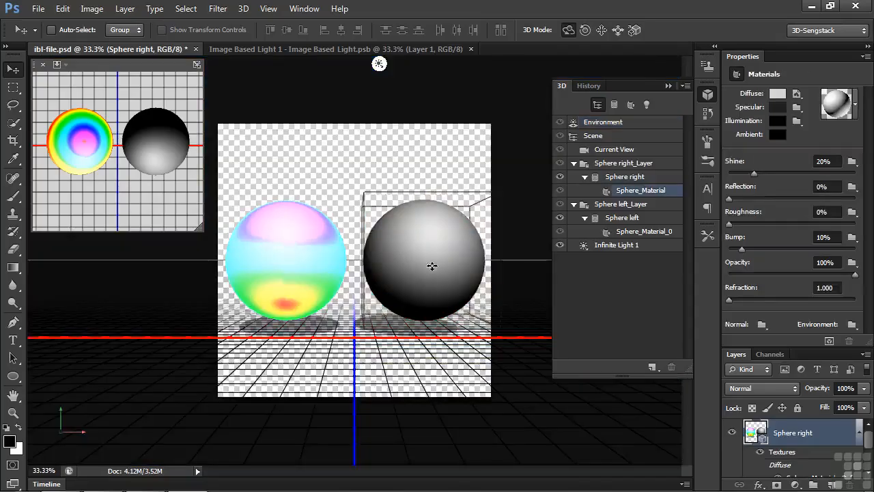
{"action": "left_click", "coordinate": [730, 198]}
{"action": "left_click_drag", "start_coordinate": [730, 197], "coordinate": [754, 197]}
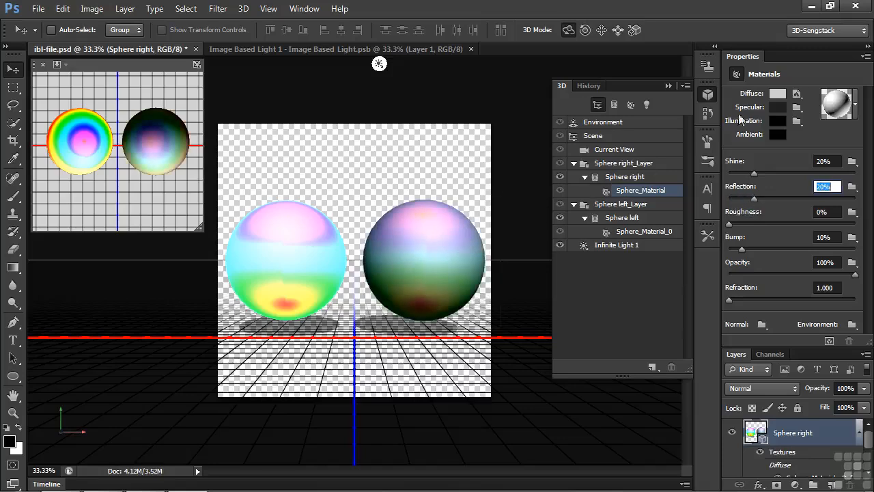
Change the right sphere's diffuse color to blue, hex 39479f
{"action": "left_click", "coordinate": [778, 96]}
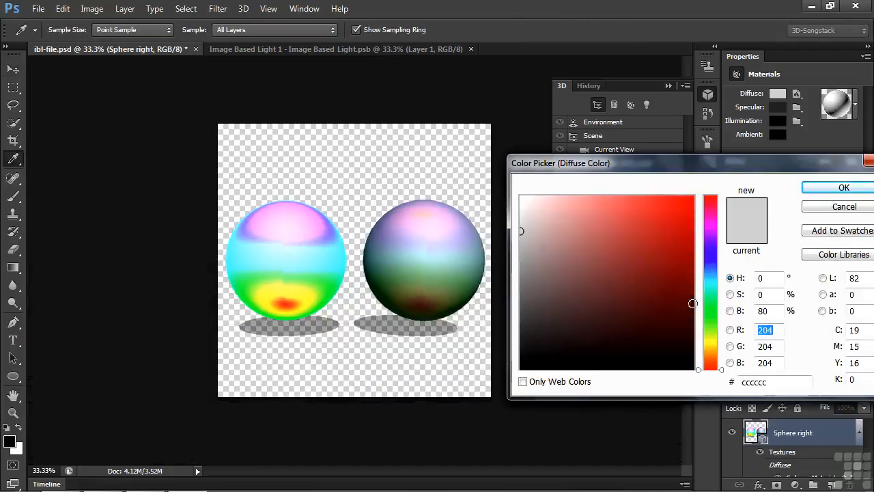
{"action": "left_click", "coordinate": [710, 258]}
{"action": "left_click", "coordinate": [632, 261]}
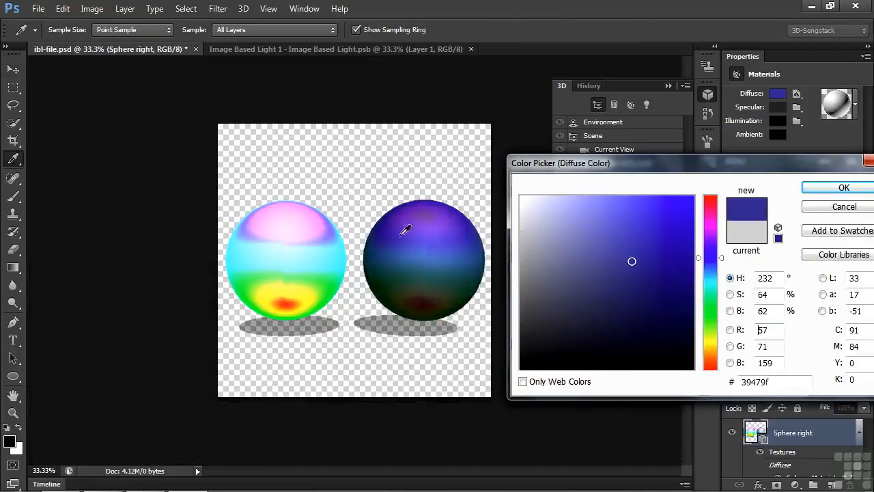
{"action": "left_click", "coordinate": [832, 190]}
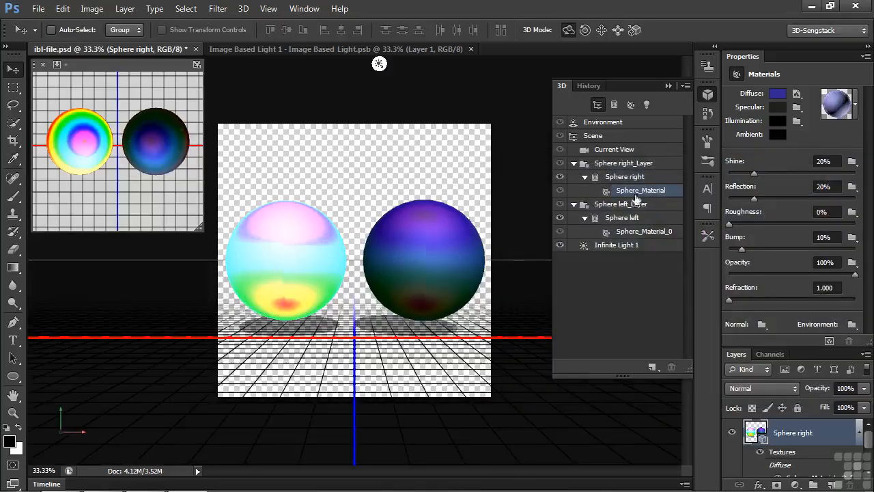
Replace the environment's image-based light texture with jungle-lo-res.jpg from the PhotoSpin images folder
{"action": "left_click", "coordinate": [610, 127]}
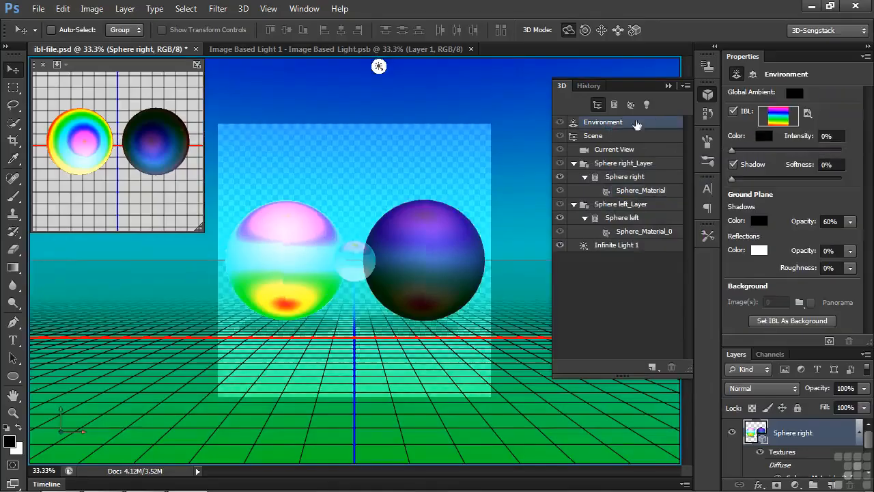
{"action": "left_click", "coordinate": [812, 114]}
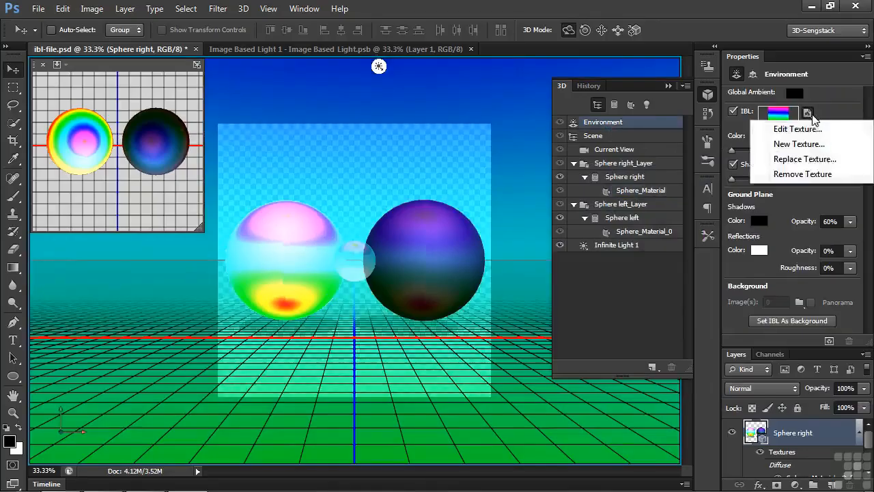
{"action": "left_click", "coordinate": [820, 158]}
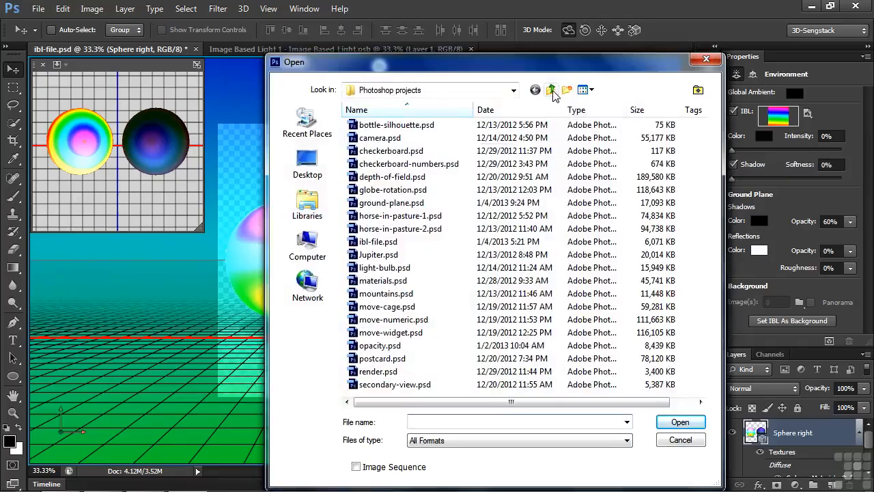
{"action": "left_click", "coordinate": [551, 92]}
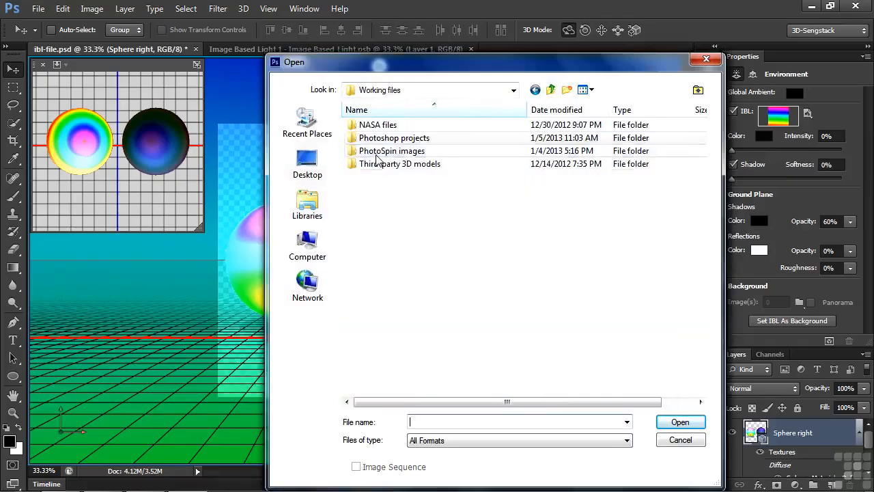
{"action": "double_click", "coordinate": [378, 154]}
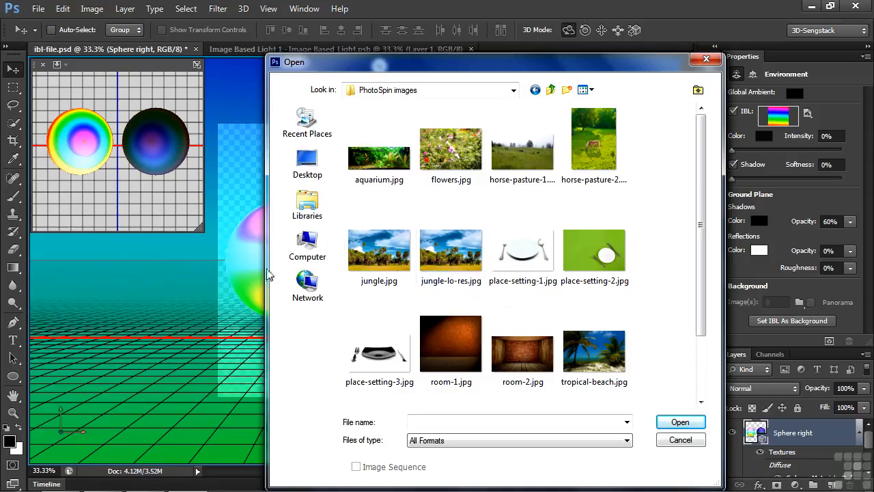
{"action": "double_click", "coordinate": [456, 262]}
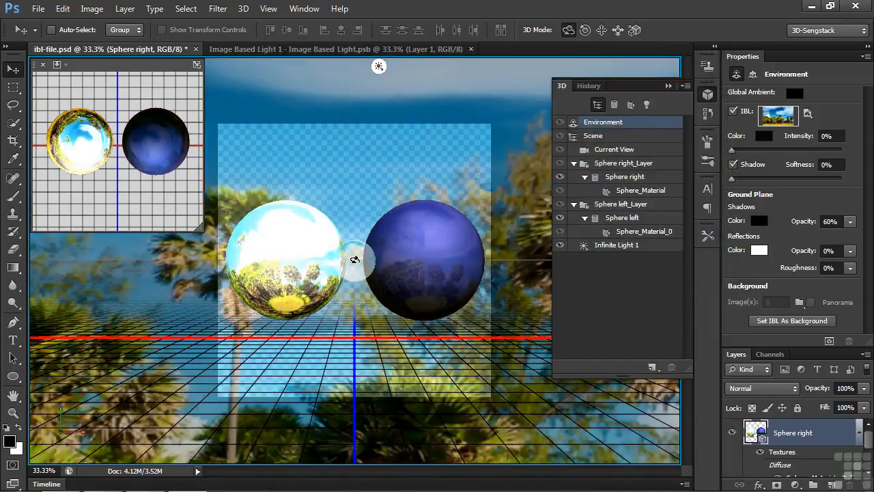
Rotate the image-based light until the tall palm tree stands upright behind the right sphere
{"action": "mouse_move", "coordinate": [354, 261]}
{"action": "left_mouse_down"}
{"action": "mouse_move", "coordinate": [365, 259]}
{"action": "mouse_move", "coordinate": [357, 259]}
{"action": "left_mouse_up"}
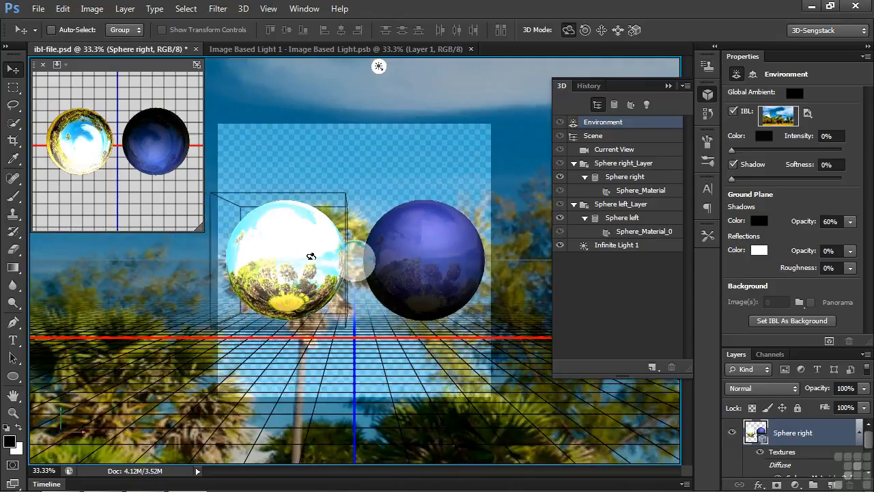
{"action": "left_click_drag", "start_coordinate": [356, 256], "coordinate": [380, 241]}
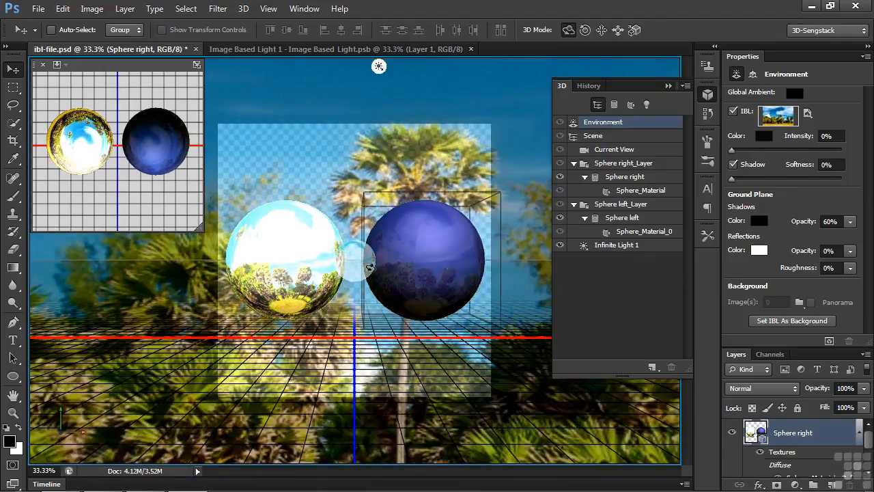
Rotate the image-based light through sky and ground, bringing the tall palm tree back upright between the spheres
{"action": "left_click_drag", "start_coordinate": [354, 254], "coordinate": [338, 386]}
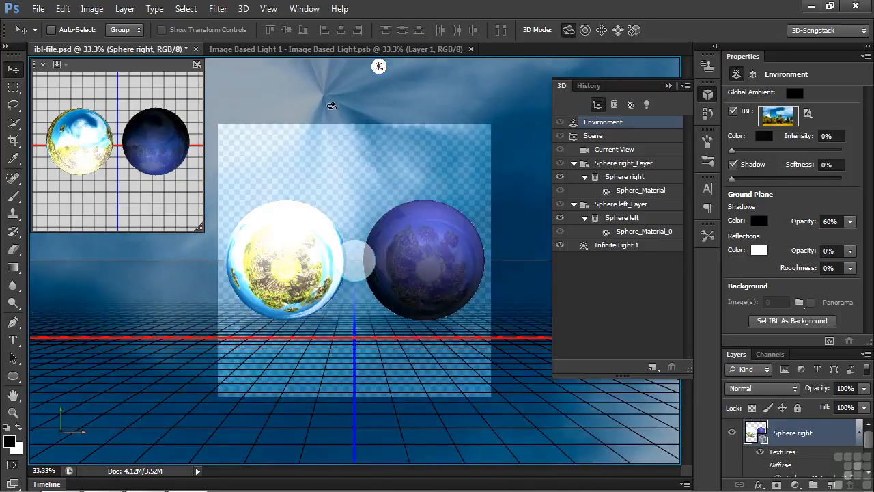
{"action": "left_click_drag", "start_coordinate": [356, 267], "coordinate": [389, 106]}
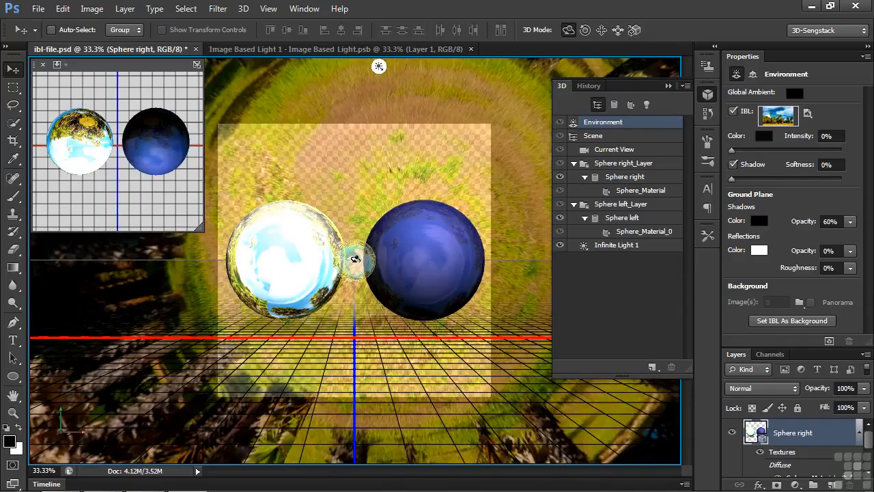
{"action": "left_click_drag", "start_coordinate": [357, 255], "coordinate": [290, 270]}
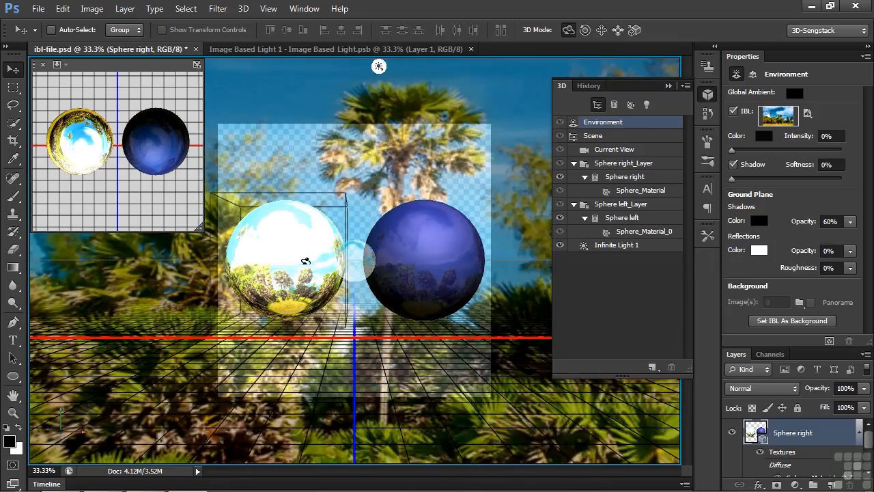
Hide Infinite Light 1 and rotate the image-based light until open sky lies behind the spheres with the jungle below
{"action": "left_click", "coordinate": [561, 246]}
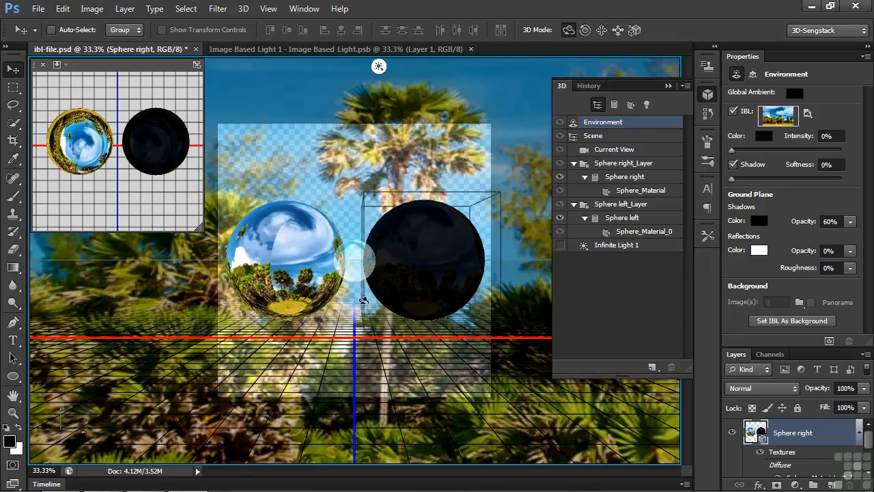
{"action": "left_click_drag", "start_coordinate": [357, 254], "coordinate": [652, 283]}
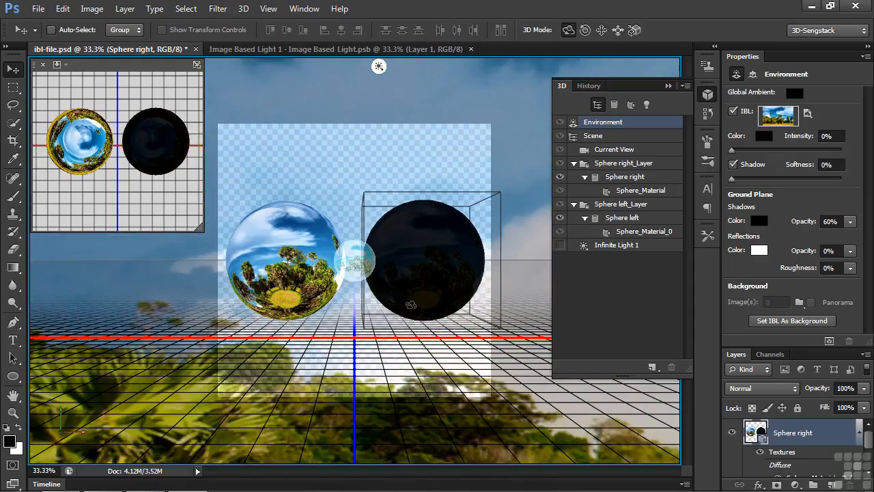
Look at the image-based light downloads on Adobe's 3D content web page, and view the IBLsCreative files in Bridge
{"action": "left_click", "coordinate": [243, 8]}
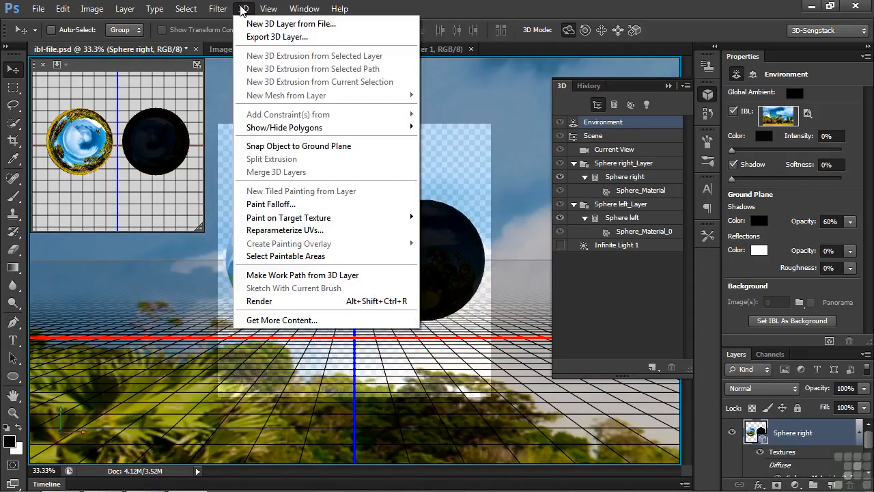
{"action": "left_click", "coordinate": [288, 321]}
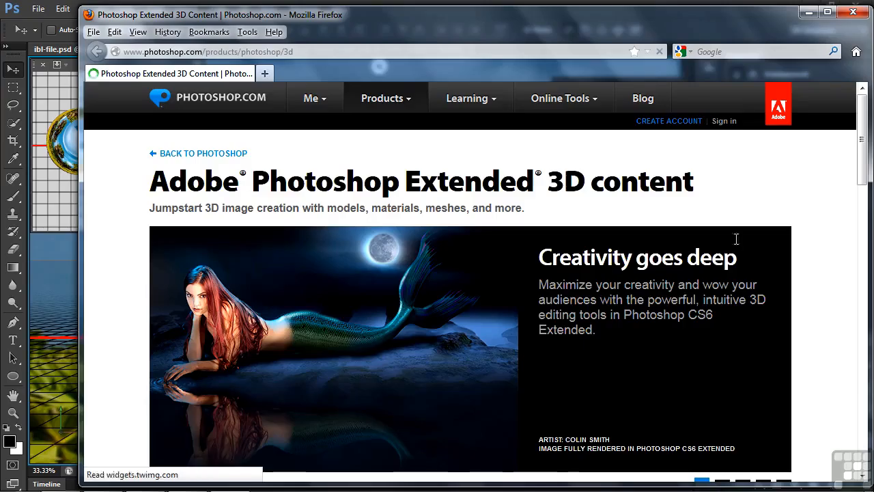
{"action": "left_click_drag", "start_coordinate": [866, 157], "coordinate": [854, 233]}
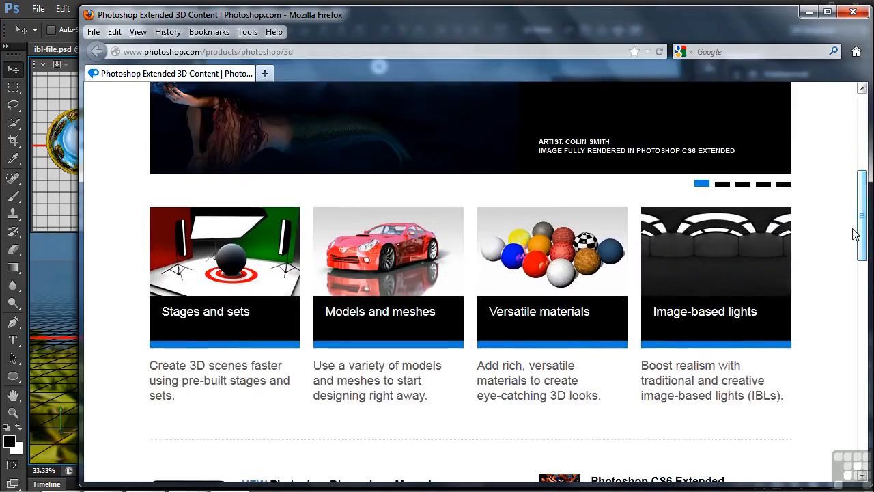
{"action": "left_click", "coordinate": [715, 311]}
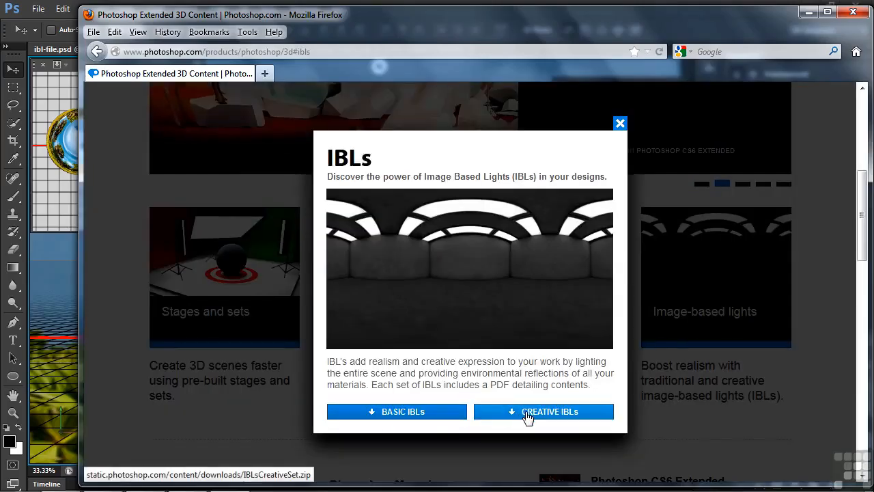
{"action": "left_click", "coordinate": [620, 124]}
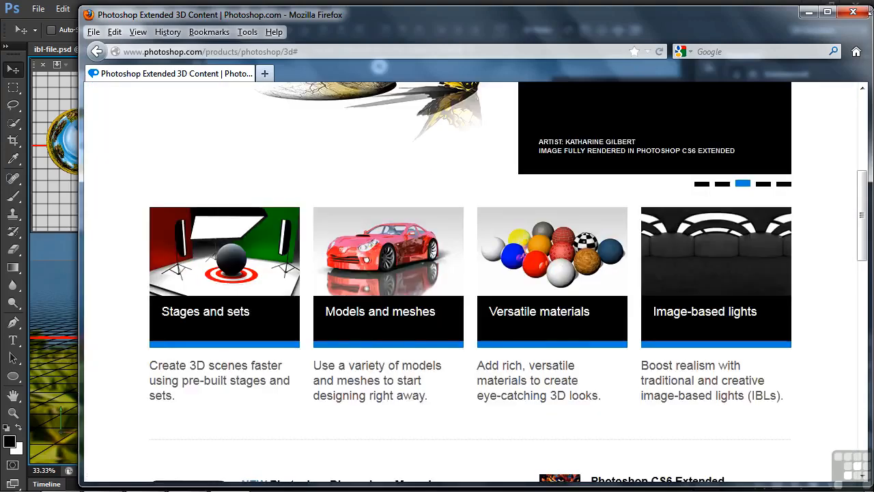
{"action": "left_click", "coordinate": [853, 12]}
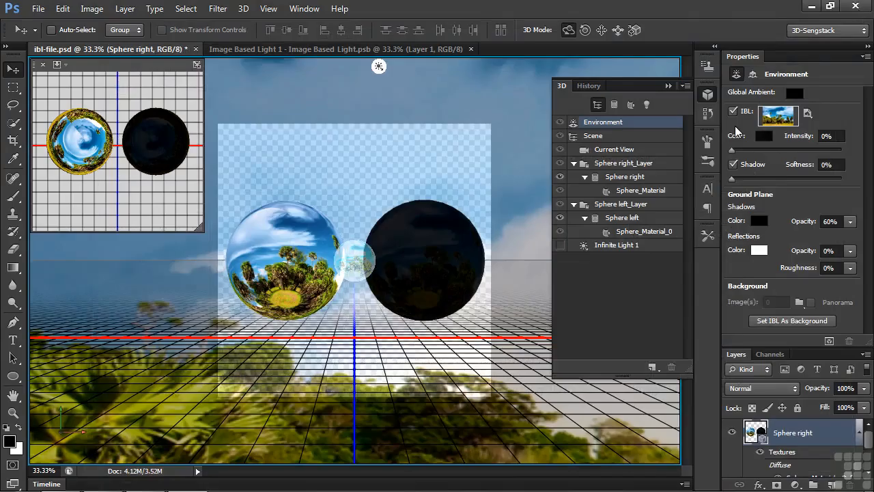
{"action": "key", "text": "alt+Tab"}
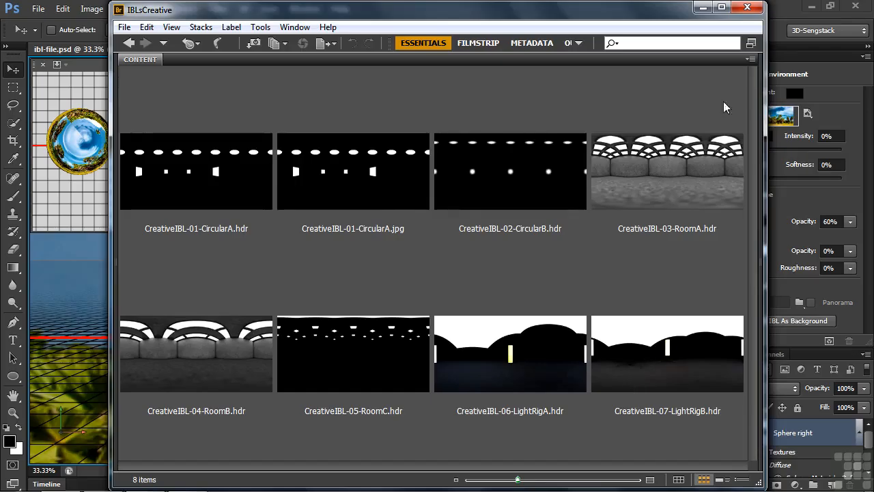
{"action": "left_click", "coordinate": [703, 8]}
Replace the environment's IBL texture with a black lighting image from within Prep files and rotate the light to shift the highlights
{"action": "left_click", "coordinate": [807, 112]}
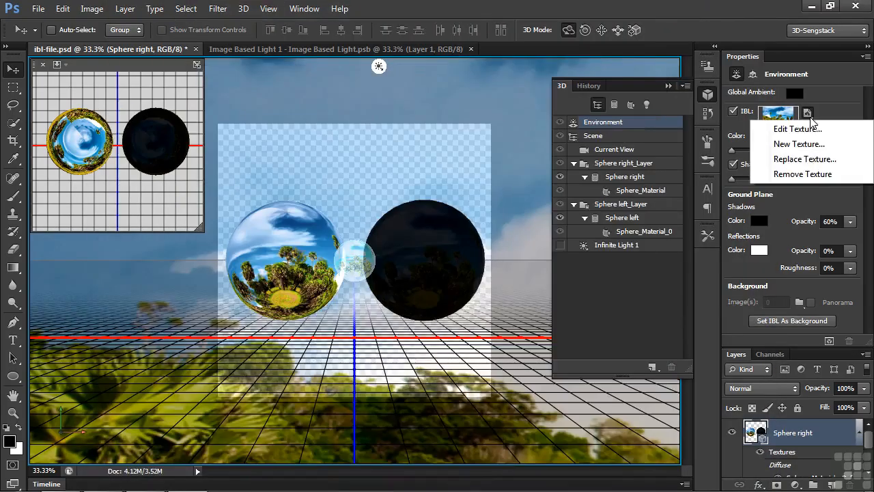
{"action": "left_click", "coordinate": [823, 159]}
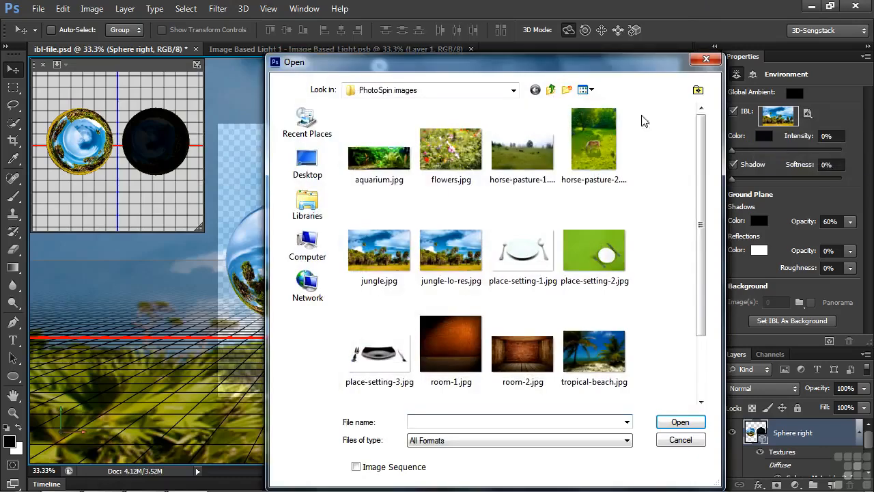
{"action": "left_click", "coordinate": [551, 89]}
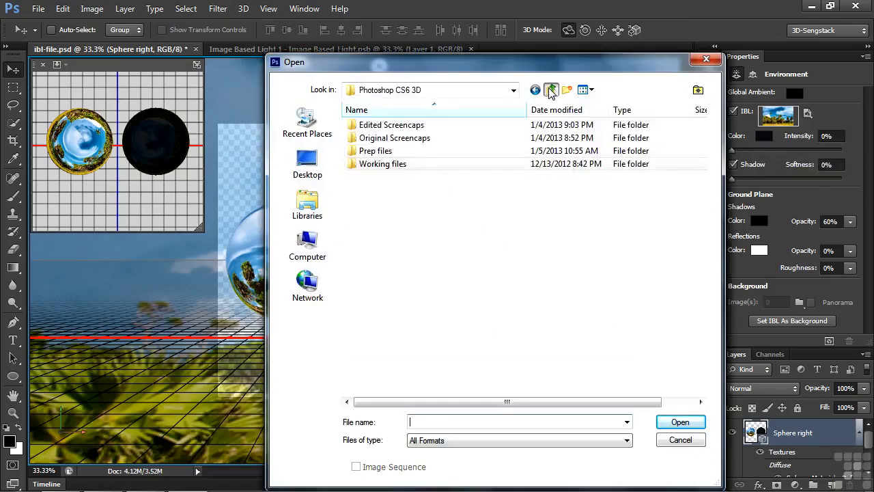
{"action": "double_click", "coordinate": [363, 151]}
{"action": "double_click", "coordinate": [380, 144]}
{"action": "double_click", "coordinate": [591, 150]}
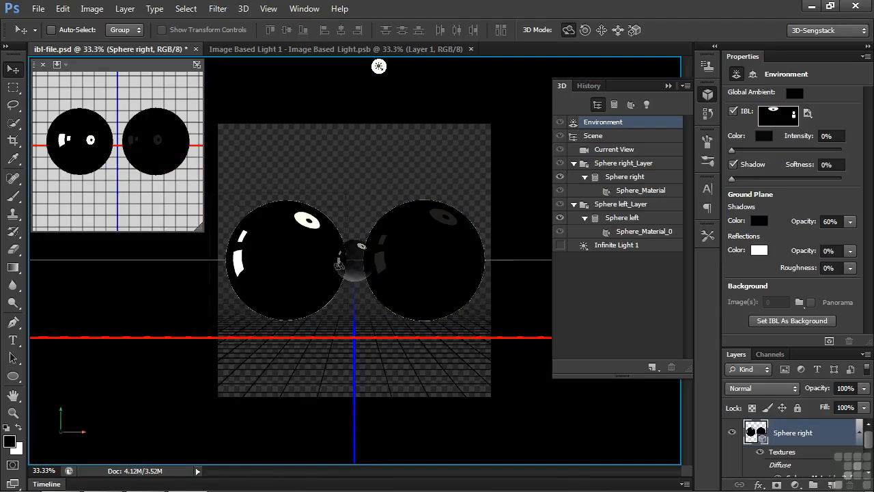
{"action": "left_click_drag", "start_coordinate": [369, 262], "coordinate": [298, 224]}
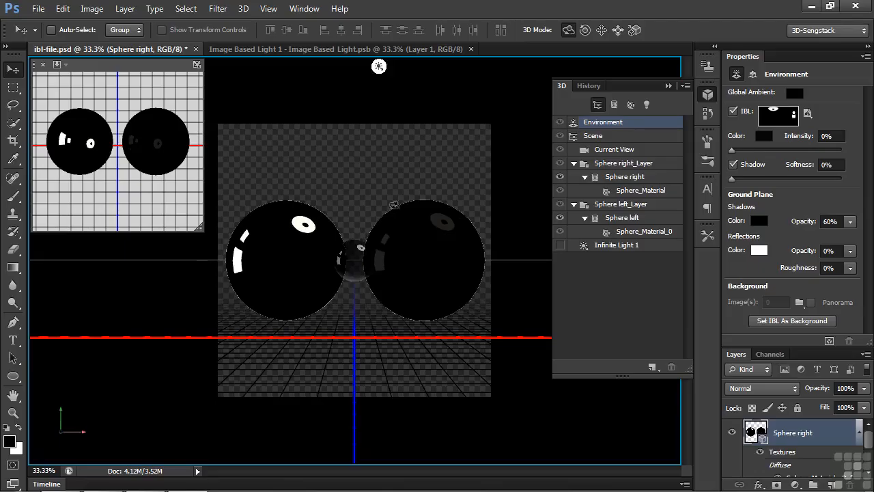
{"action": "left_click_drag", "start_coordinate": [353, 256], "coordinate": [89, 232]}
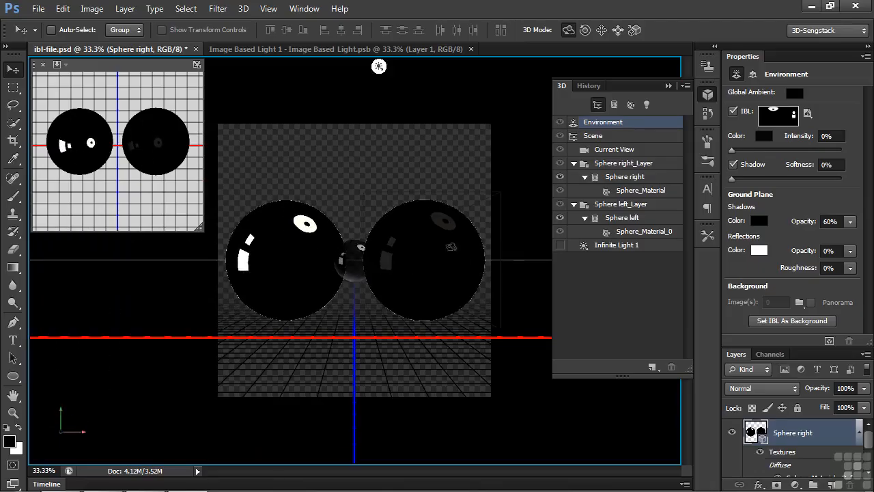
Replace the environment's IBL texture with CreativeIBL-03-RoomA.hdr from IBLsCreative and rotate the light until a wall seam stands behind the spheres
{"action": "left_click", "coordinate": [807, 113]}
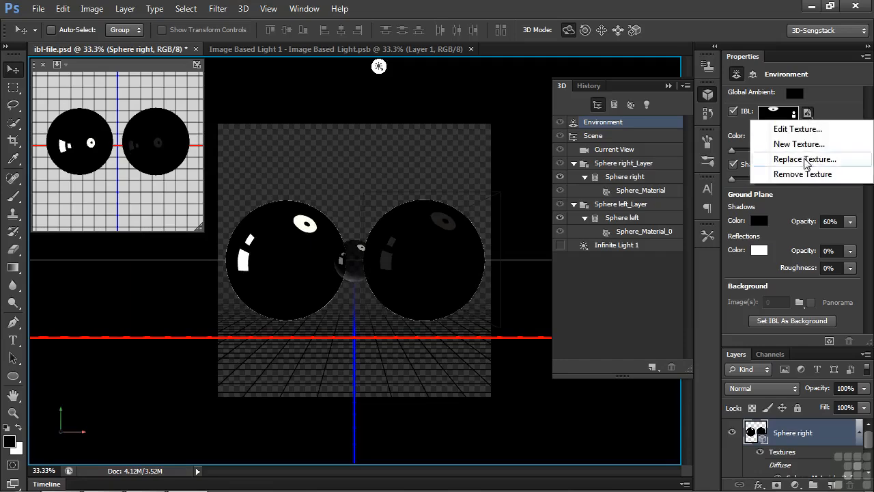
{"action": "left_click", "coordinate": [754, 161]}
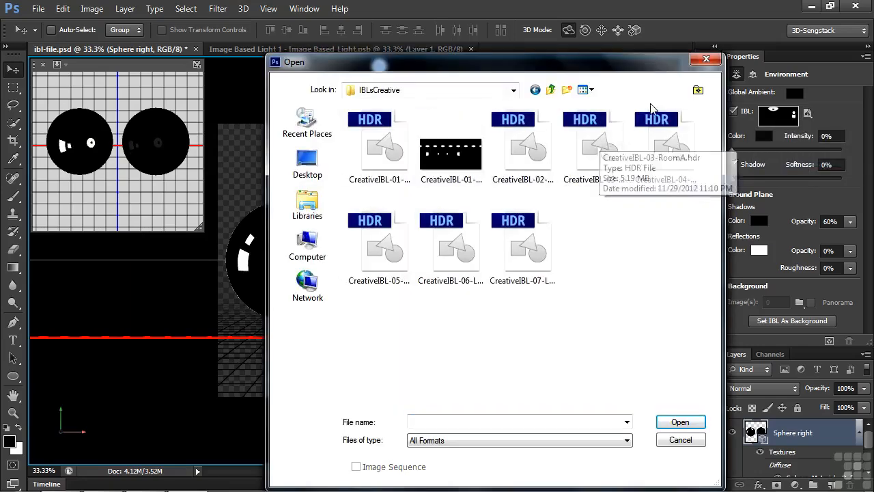
{"action": "left_click", "coordinate": [593, 91]}
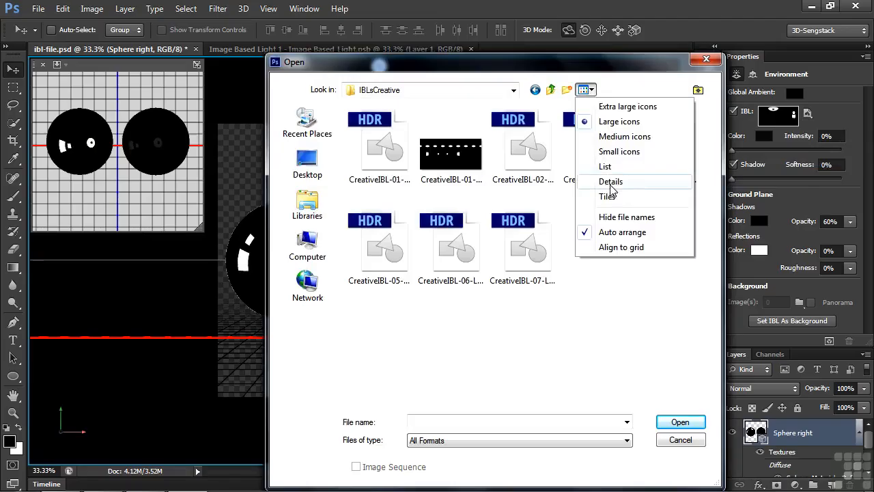
{"action": "left_click", "coordinate": [608, 181]}
{"action": "left_click_drag", "start_coordinate": [435, 110], "coordinate": [519, 110]}
{"action": "double_click", "coordinate": [378, 168]}
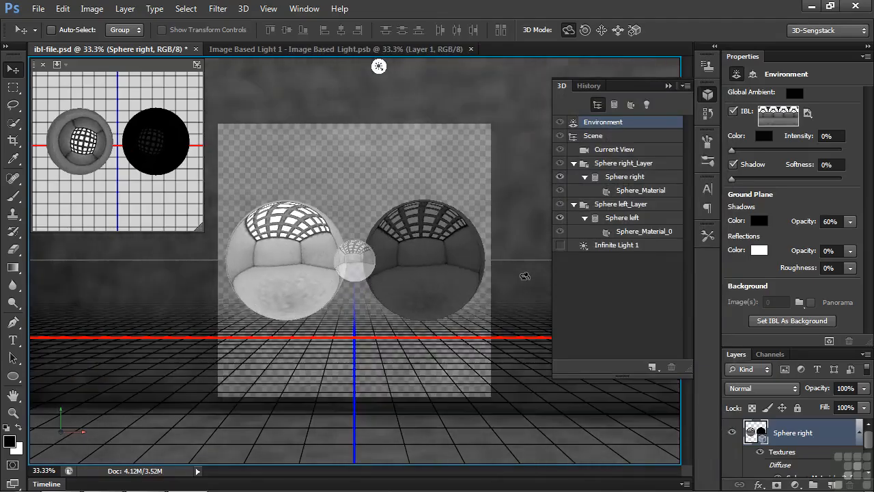
{"action": "left_click_drag", "start_coordinate": [525, 276], "coordinate": [362, 268]}
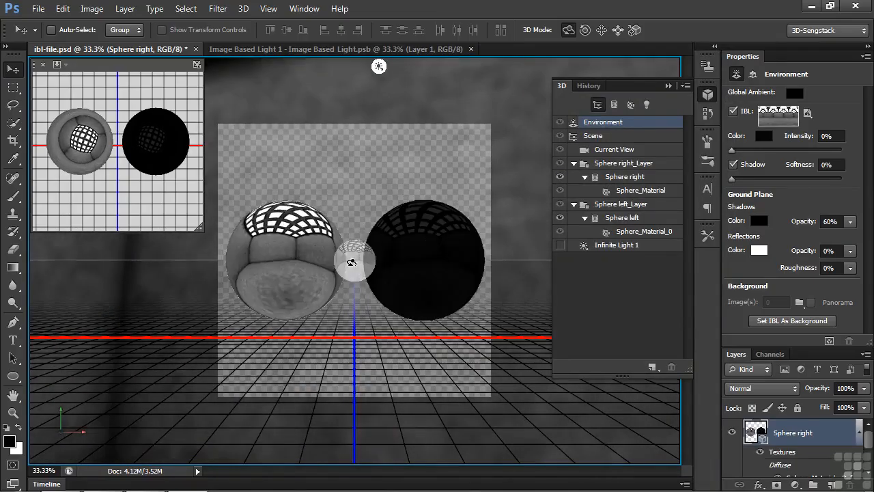
{"action": "left_click_drag", "start_coordinate": [359, 257], "coordinate": [403, 260]}
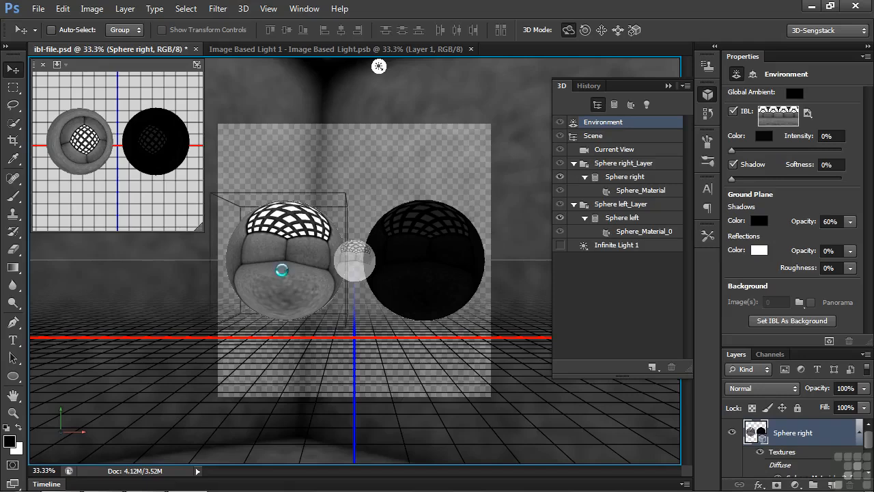
Load jungle-lo-res.jpg from the PhotoSpin images folder as the environment texture of the left sphere's material
{"action": "left_click", "coordinate": [282, 272]}
{"action": "left_click", "coordinate": [284, 280]}
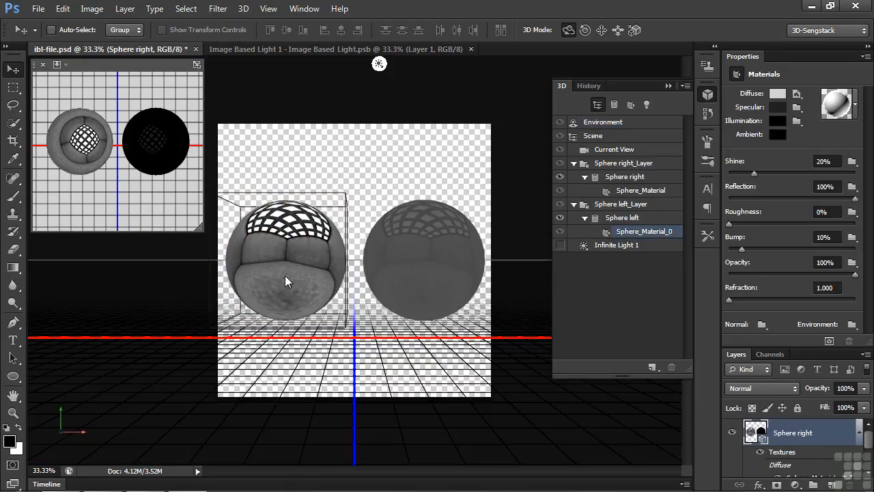
{"action": "left_click", "coordinate": [853, 325]}
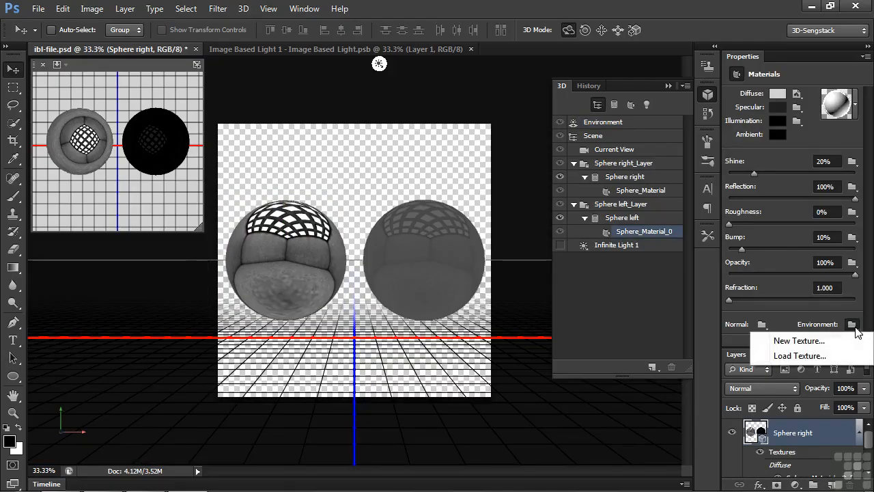
{"action": "left_click", "coordinate": [818, 355]}
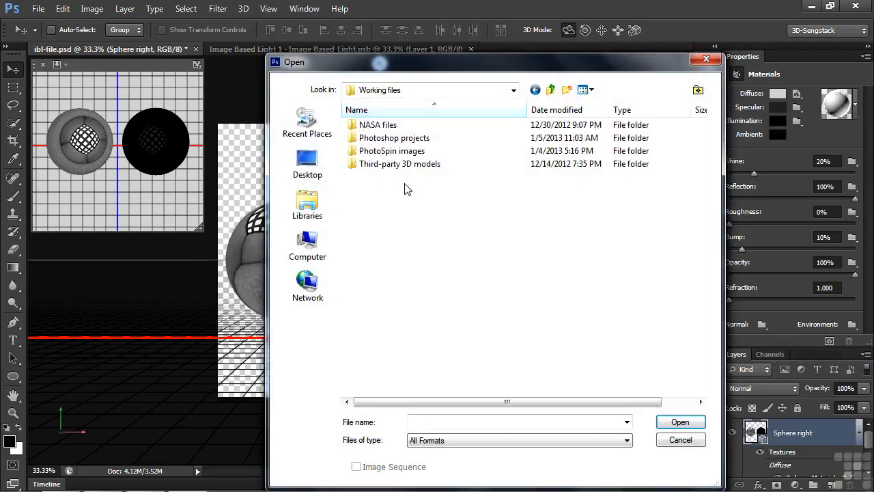
{"action": "double_click", "coordinate": [392, 151]}
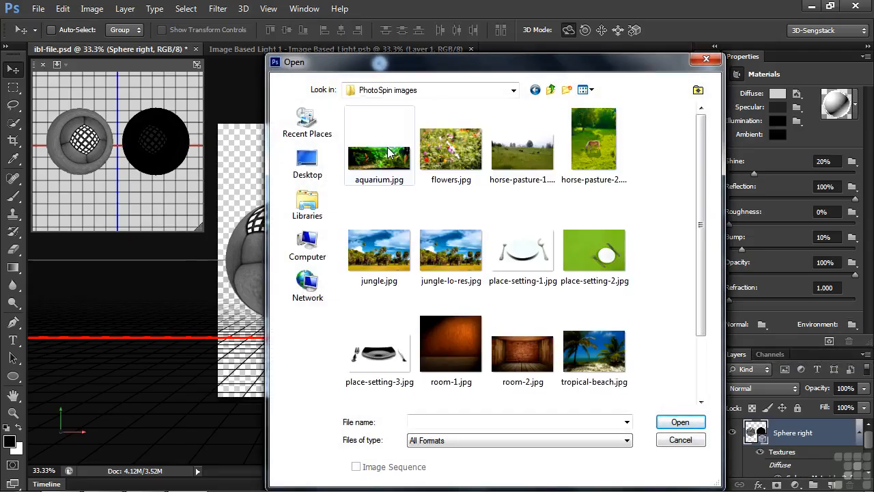
{"action": "double_click", "coordinate": [450, 263]}
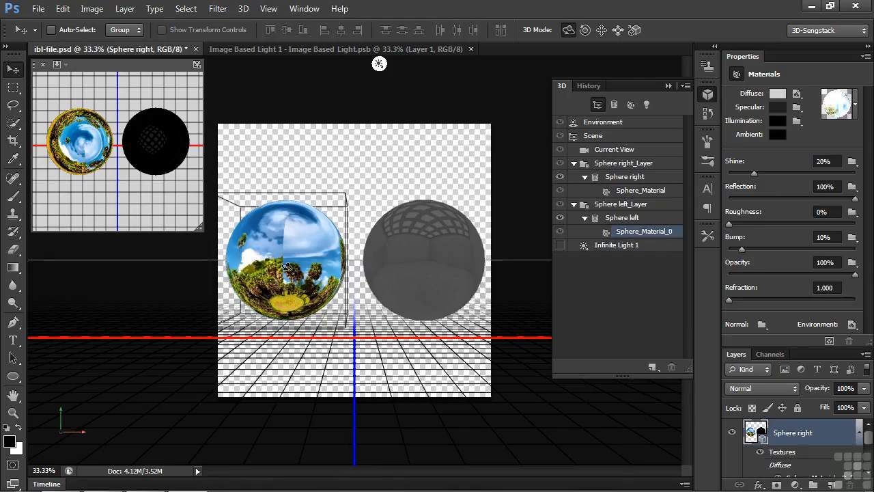
Set the environment's image-based light intensity to 54%
{"action": "left_click", "coordinate": [607, 123]}
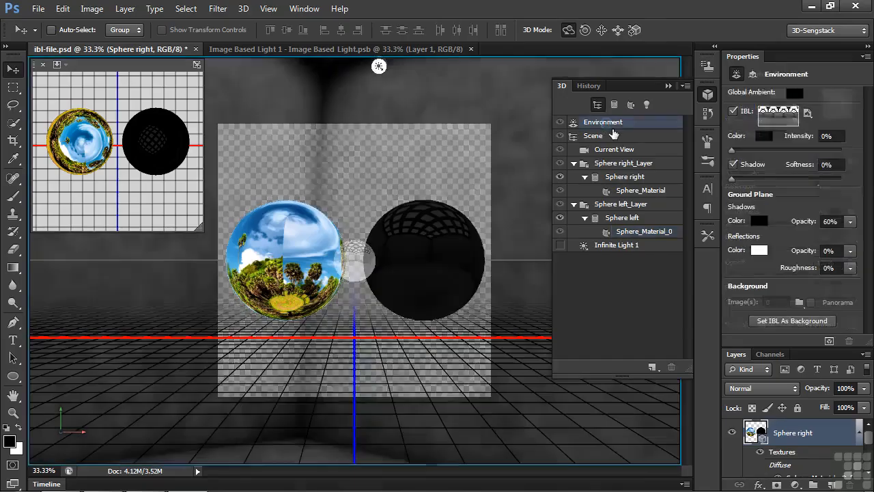
{"action": "left_click_drag", "start_coordinate": [734, 152], "coordinate": [741, 152]}
{"action": "mouse_move", "coordinate": [755, 164]}
{"action": "left_mouse_down"}
{"action": "mouse_move", "coordinate": [743, 164]}
{"action": "mouse_move", "coordinate": [770, 170]}
{"action": "mouse_move", "coordinate": [735, 159]}
{"action": "mouse_move", "coordinate": [752, 161]}
{"action": "left_mouse_up"}
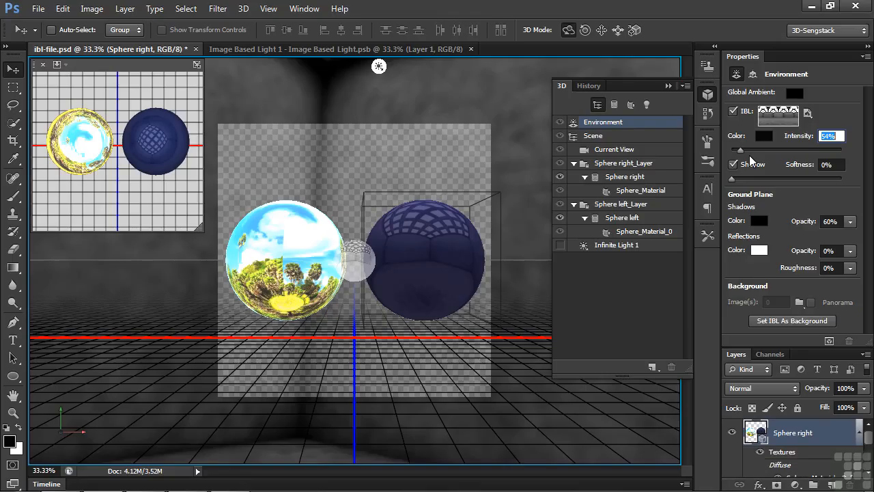
Set the image-based light as the scene background and select the Current View camera
{"action": "left_click", "coordinate": [773, 321]}
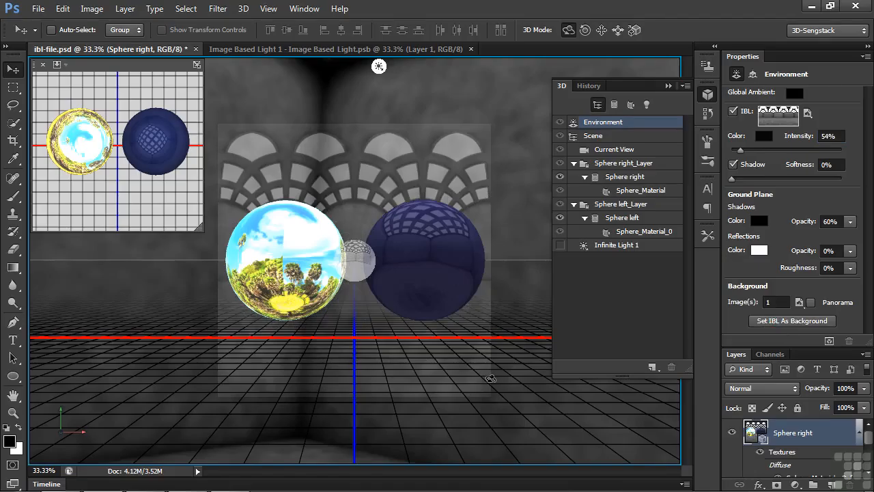
{"action": "left_click", "coordinate": [612, 150]}
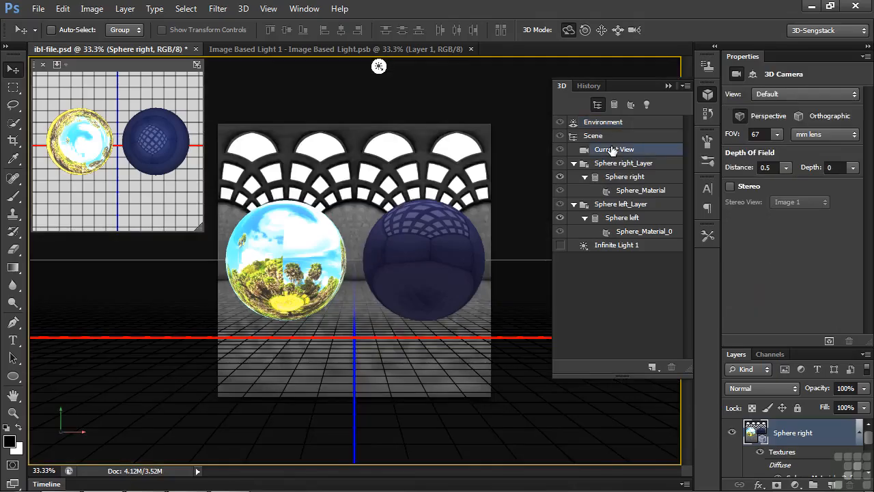